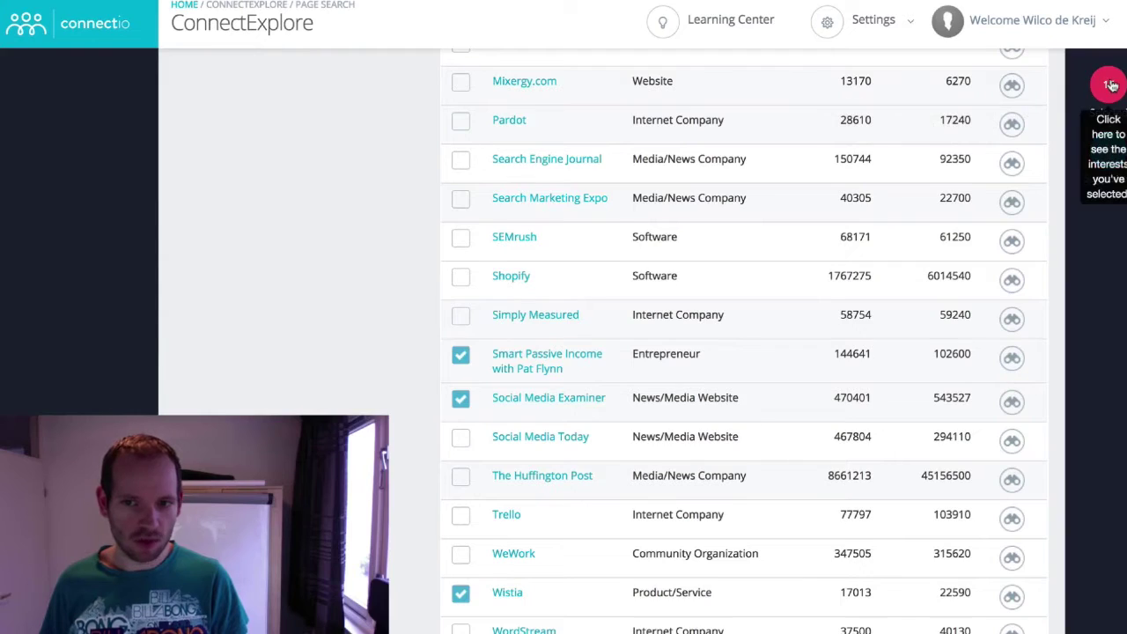
Open the list of selected interests and show suggestions based on them.
click(1104, 87)
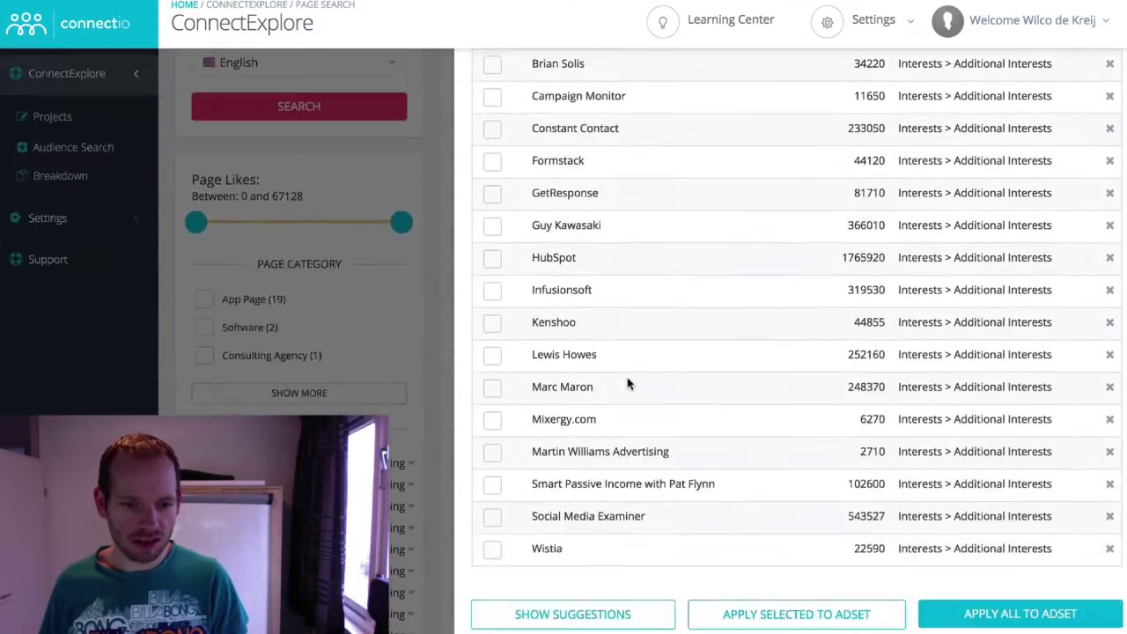
scroll(629, 382, down, 3)
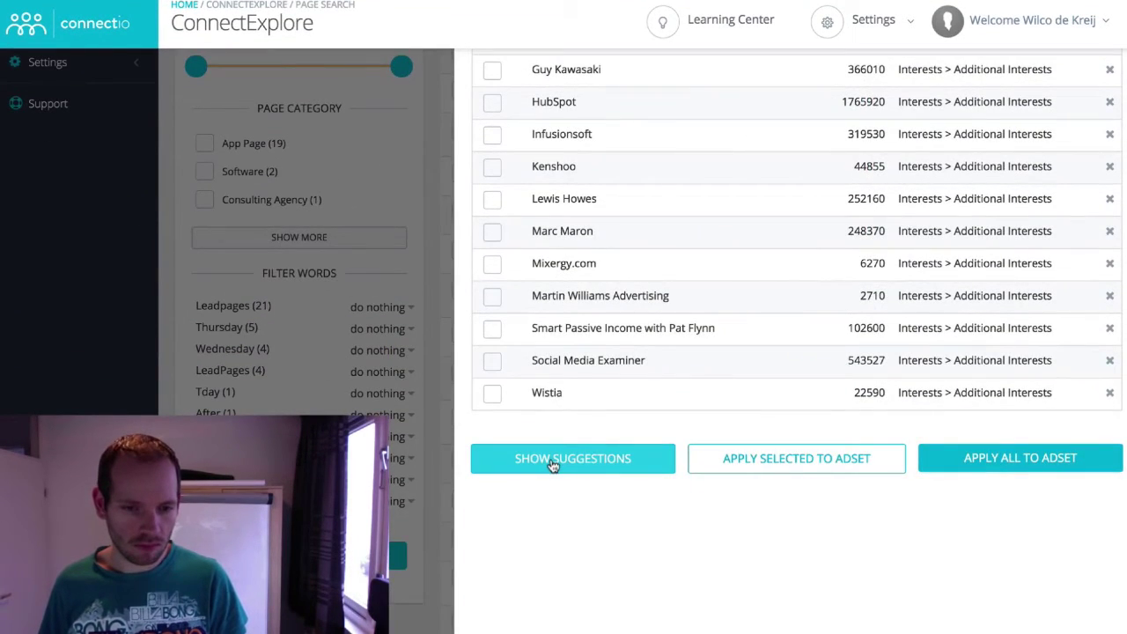
click(551, 465)
scroll(875, 252, down, 10)
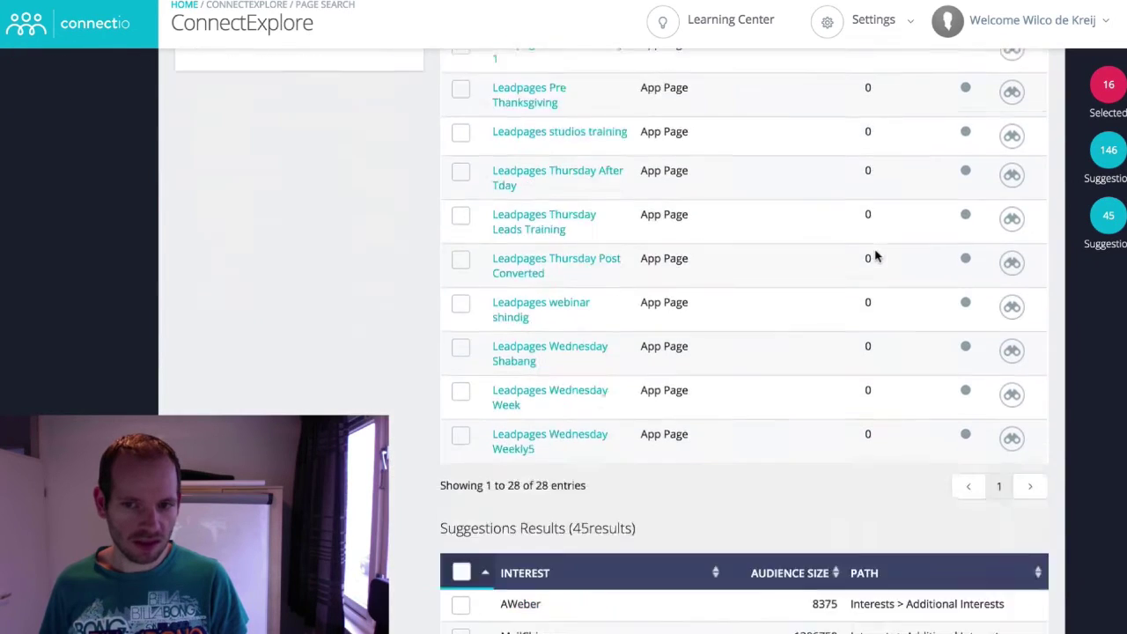
scroll(607, 178, down, 1)
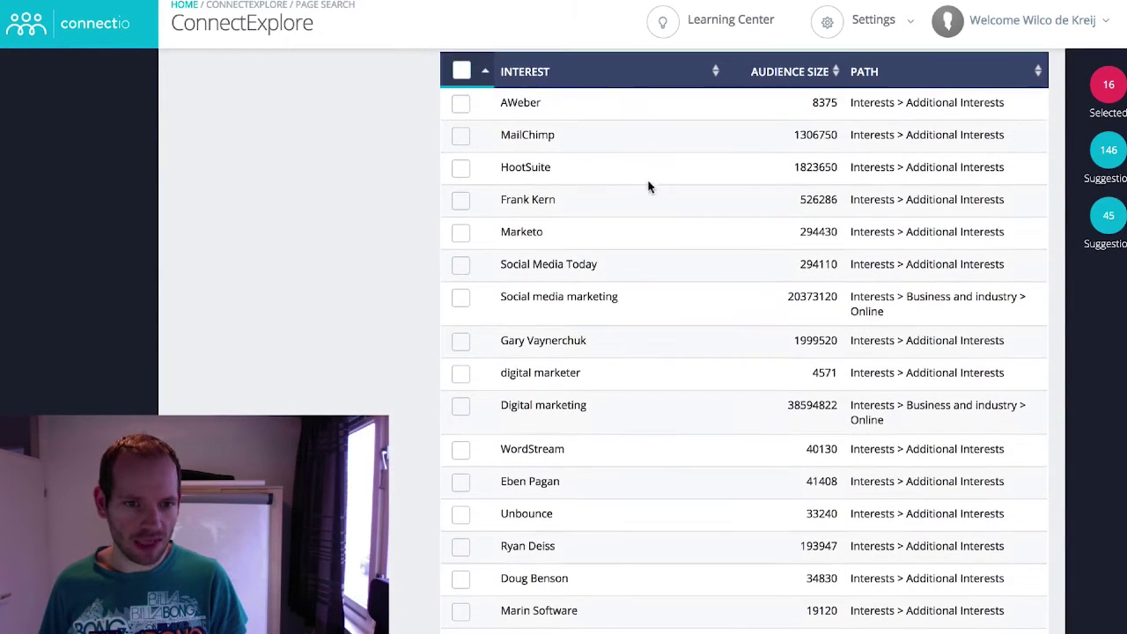
Select AWeber, MailChimp, HootSuite, Frank Kern and Marketo in the suggested interests.
click(463, 108)
click(460, 135)
click(463, 168)
click(461, 199)
click(463, 232)
Add the suggested interests Gary Vaynerchuk, digital marketer, Digital marketing, Ryan Deiss, Doug Benson, Marin Software, IContact and KISSmetrics to the selection.
scroll(464, 238, down, 1)
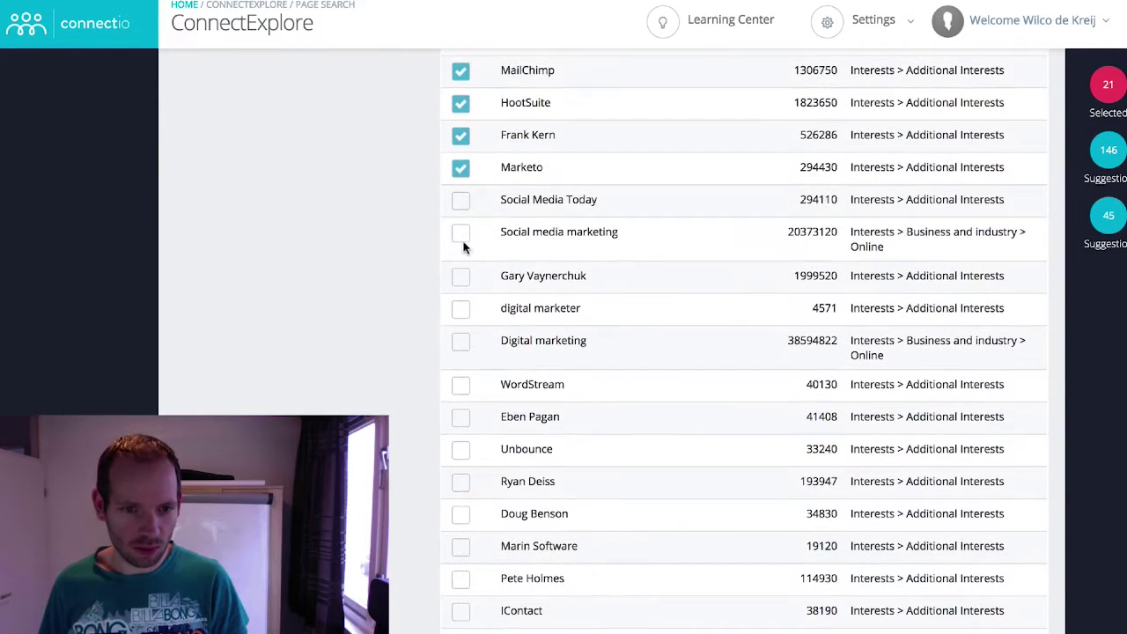
click(457, 280)
click(461, 308)
click(459, 339)
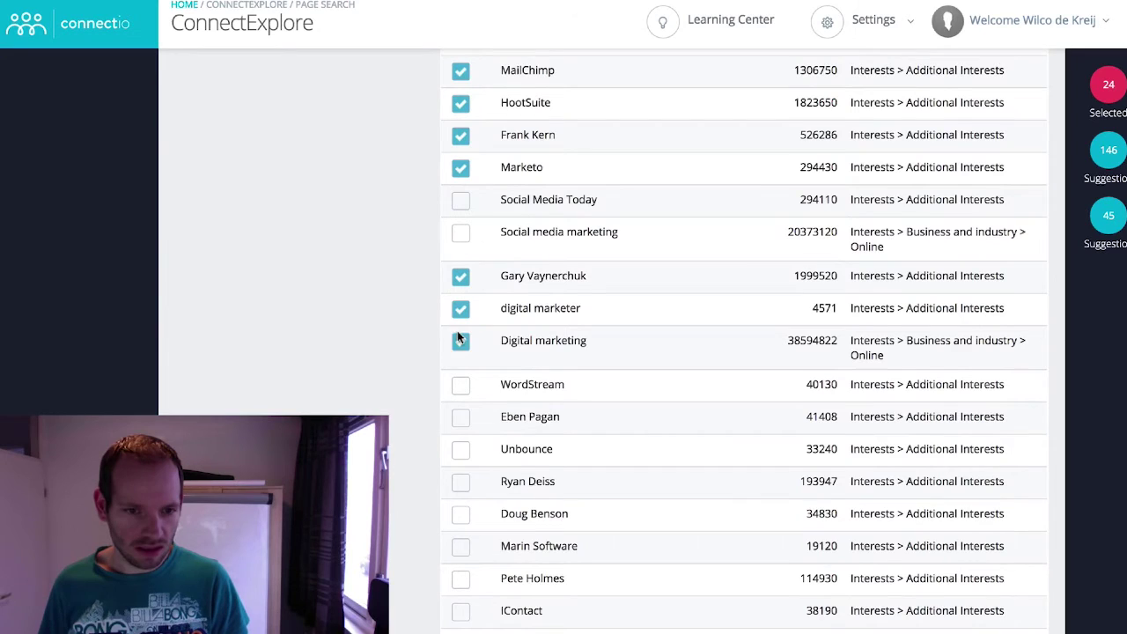
scroll(459, 379, down, 1)
click(460, 447)
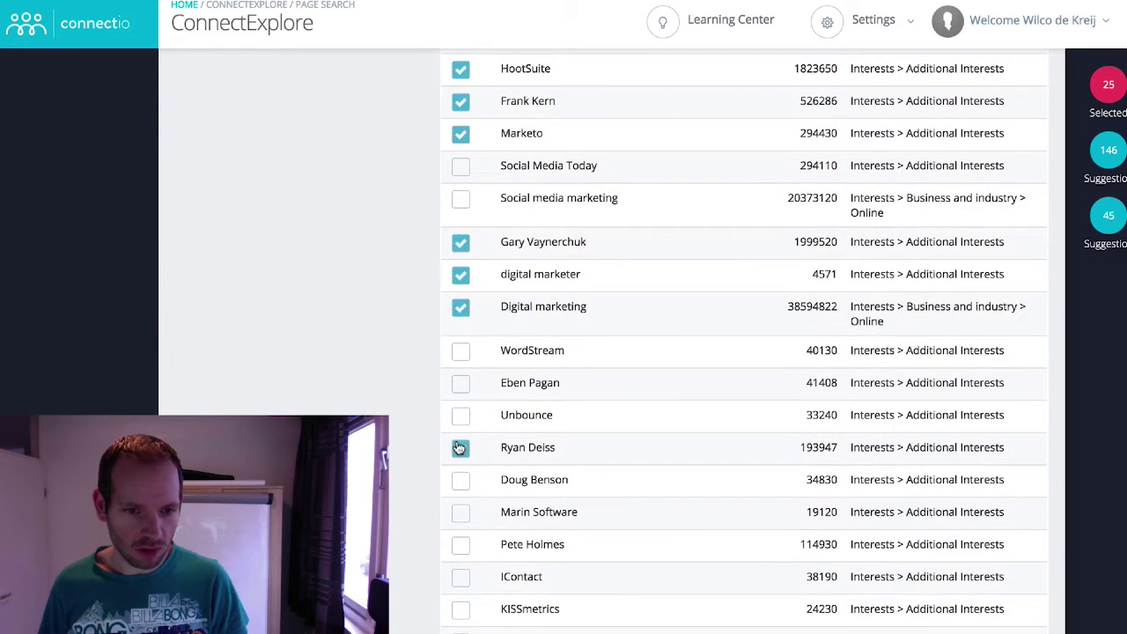
click(460, 479)
click(461, 511)
click(462, 536)
click(462, 568)
Select AdParlor, Tim Ferriss, ViperChill, jeff walker, Jon Loomer Digital and Mike Dillard among the suggested interests.
scroll(462, 563, down, 3)
click(462, 537)
scroll(462, 546, down, 2)
click(462, 575)
click(462, 607)
scroll(460, 564, down, 5)
click(461, 563)
click(461, 562)
click(461, 548)
Select the suggestions Marie Forleo, anik singal, Mari Smith, Optimizely, ClickBank, Russell Brunson, Ali Brown and Robert Kiyosaki.
scroll(461, 559, down, 7)
click(460, 559)
click(461, 563)
click(463, 561)
scroll(464, 528, down, 4)
click(460, 476)
click(461, 509)
click(460, 607)
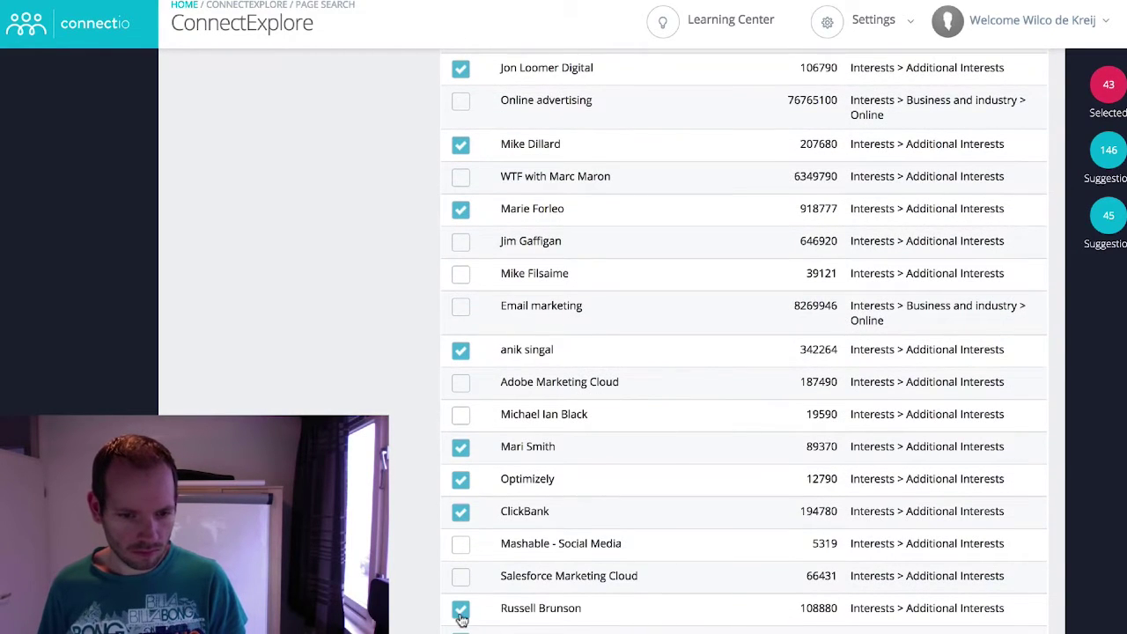
scroll(461, 608, down, 1)
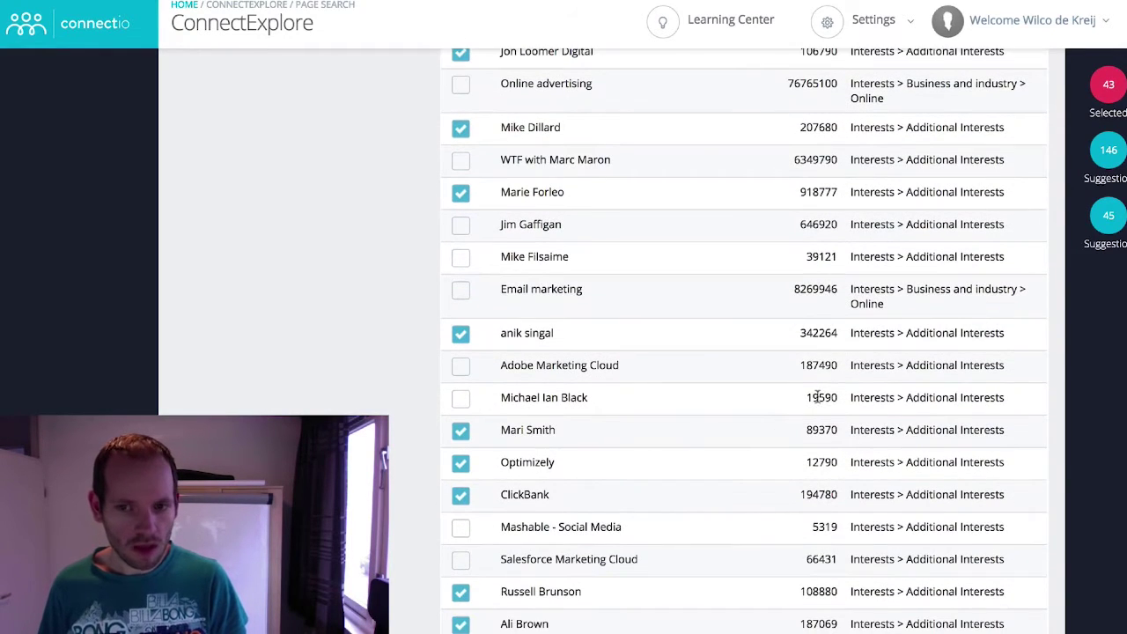
Show new suggestions based on the extended selection and select Unbounce and Mike Filsaime from them.
click(1096, 95)
scroll(772, 179, up, 2)
scroll(773, 182, down, 5)
scroll(774, 183, down, 2)
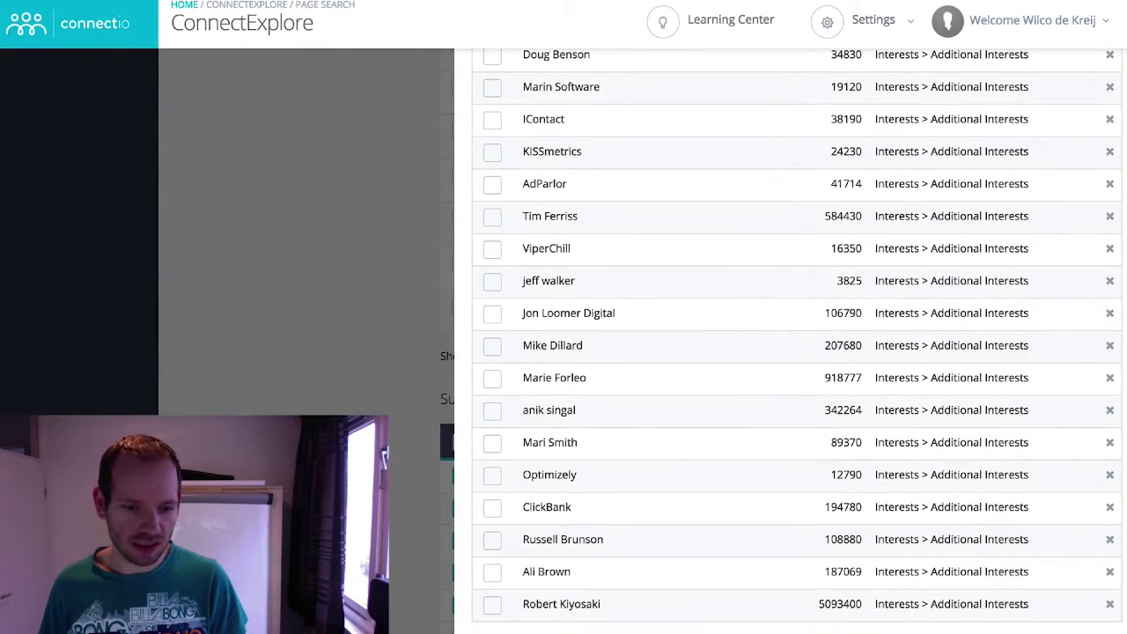
click(445, 167)
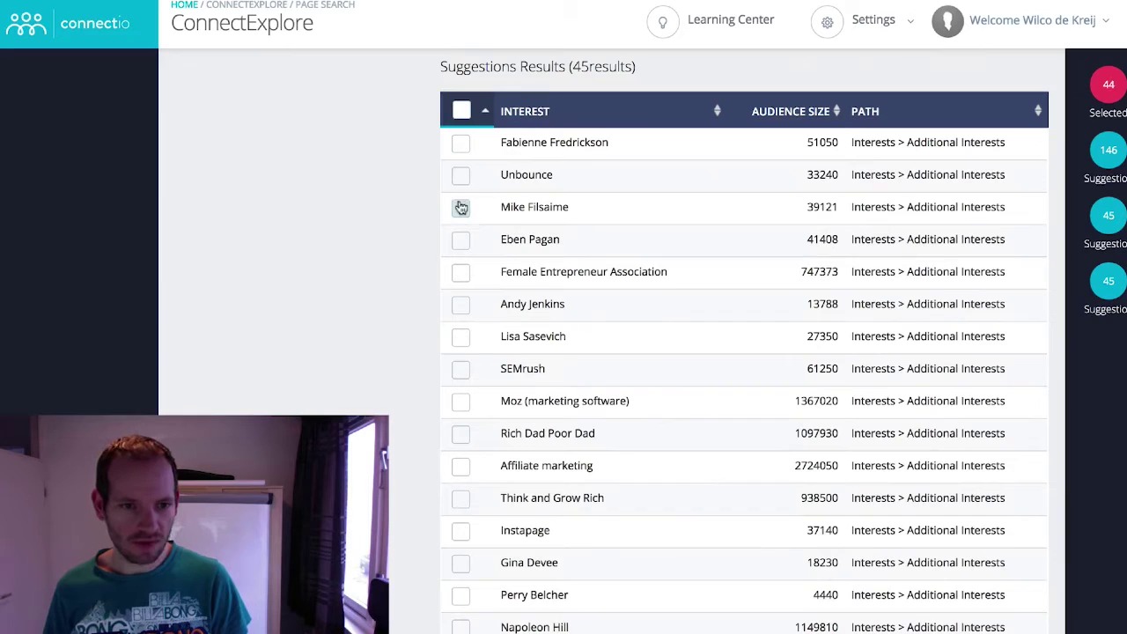
scroll(488, 211, down, 2)
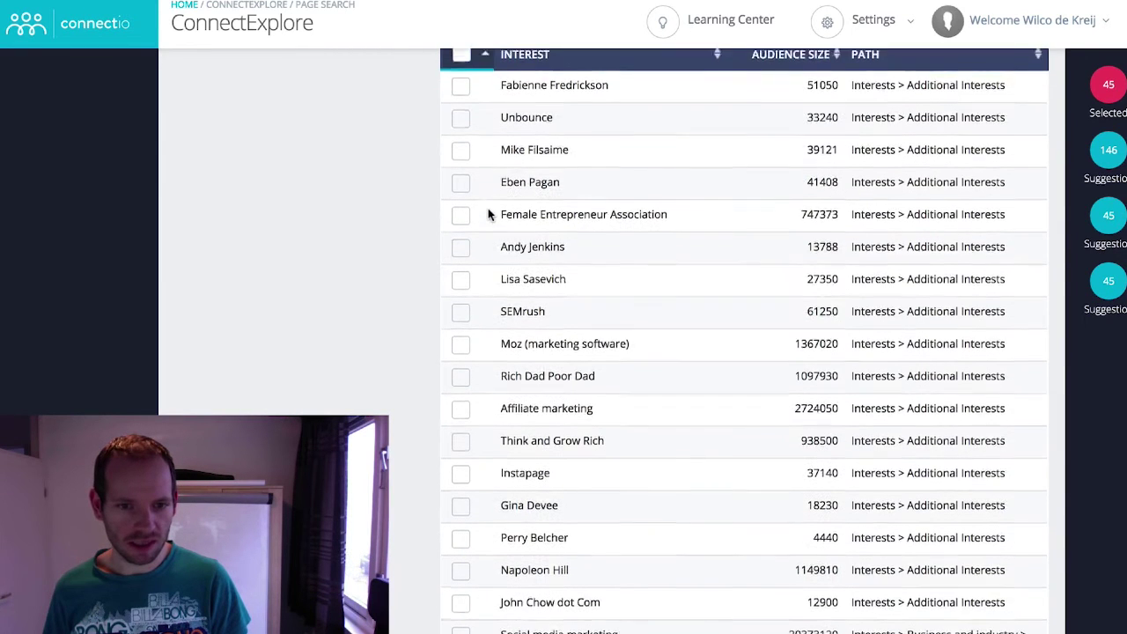
Review the selected interests and apply all of them to an ad set.
click(1110, 94)
scroll(907, 343, up, 5)
scroll(908, 343, down, 4)
scroll(908, 346, down, 6)
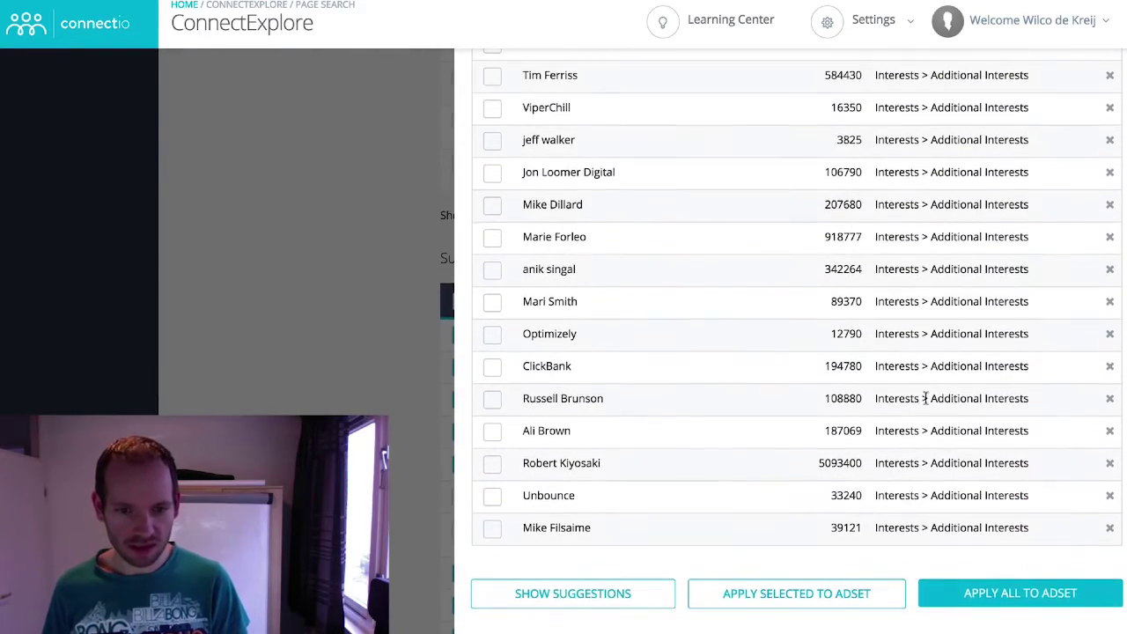
click(1019, 595)
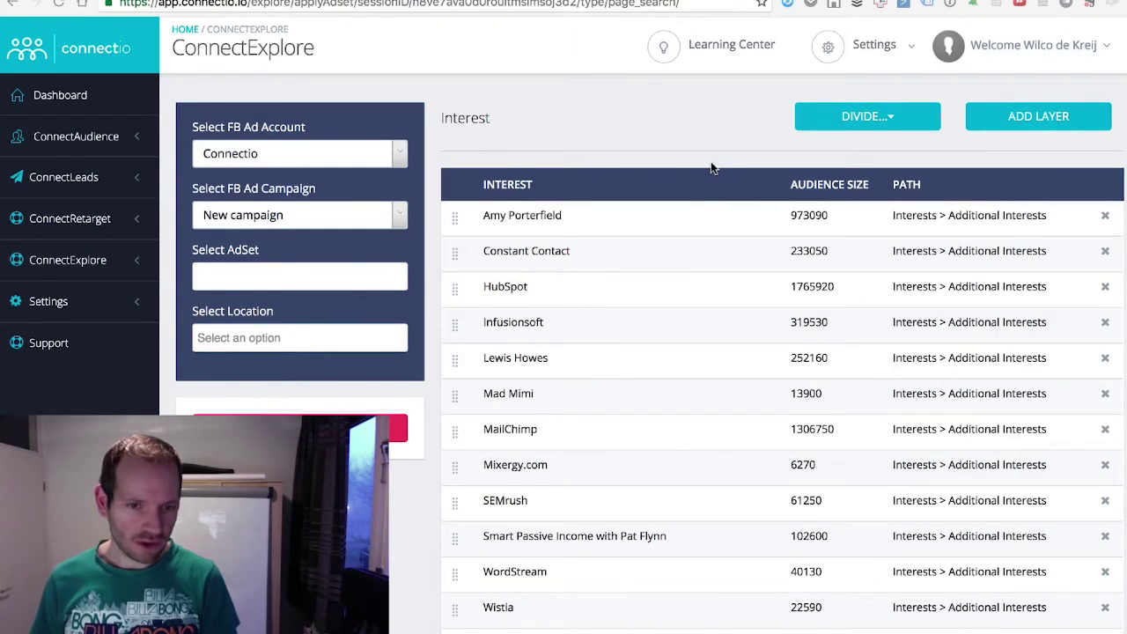
Review the interests on the ad set page and add two empty layers below them.
scroll(730, 197, down, 10)
scroll(714, 197, down, 5)
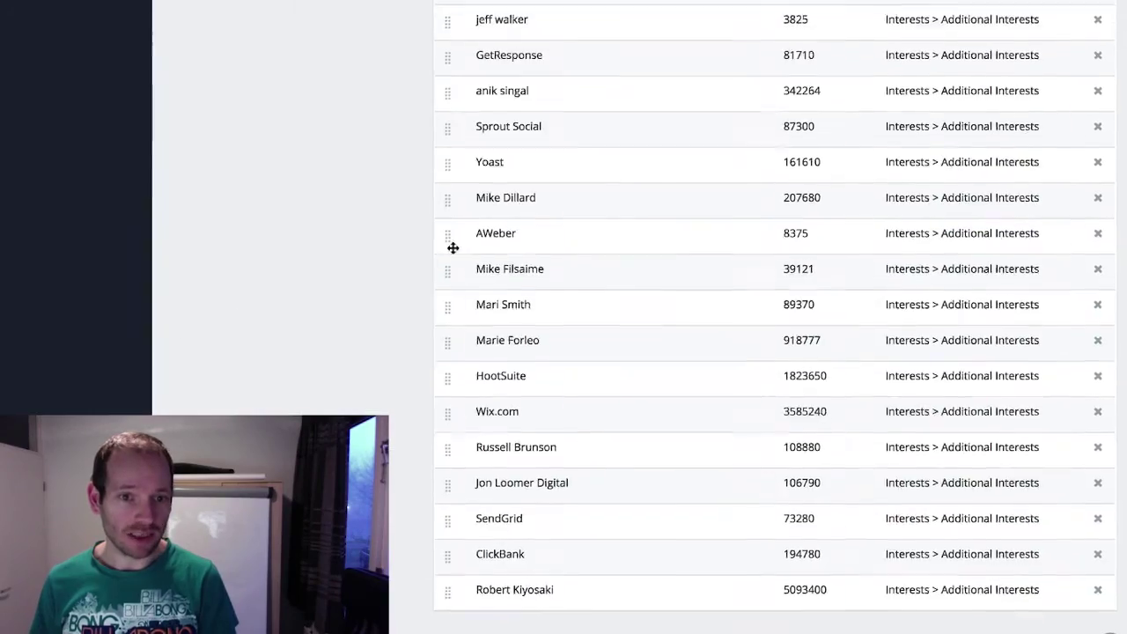
scroll(453, 244, up, 10)
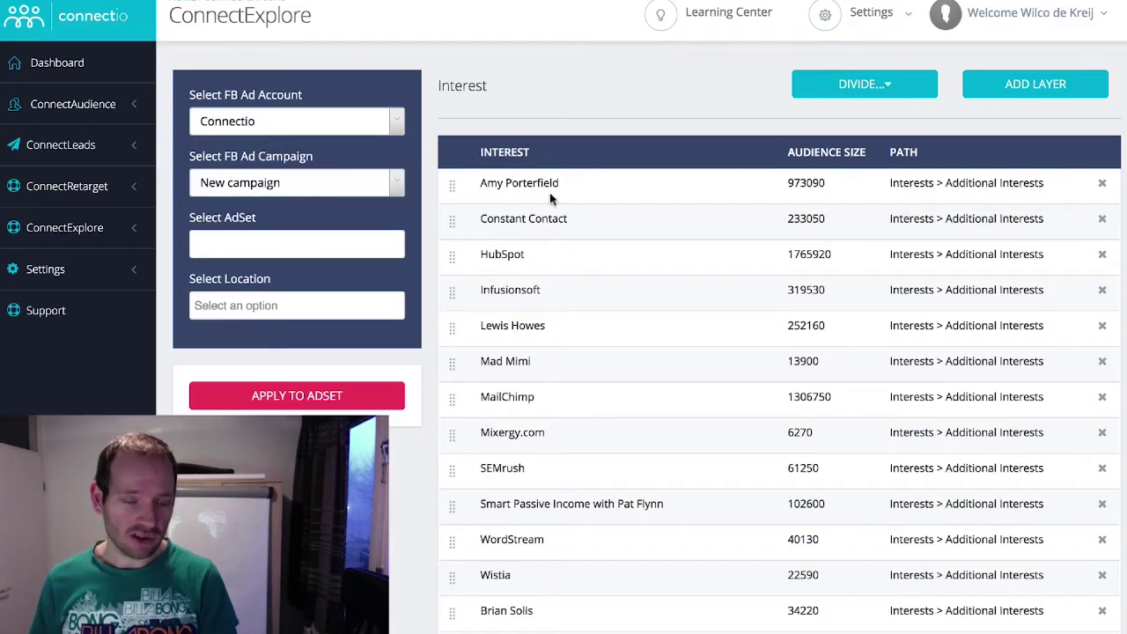
scroll(541, 244, down, 5)
scroll(543, 249, down, 6)
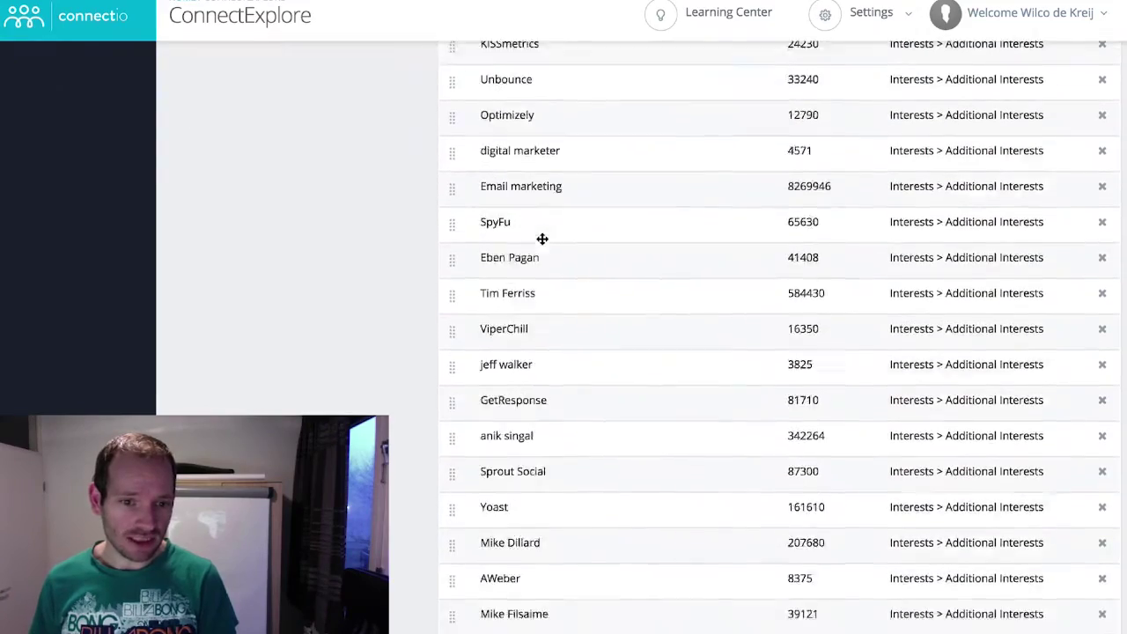
scroll(596, 390, up, 12)
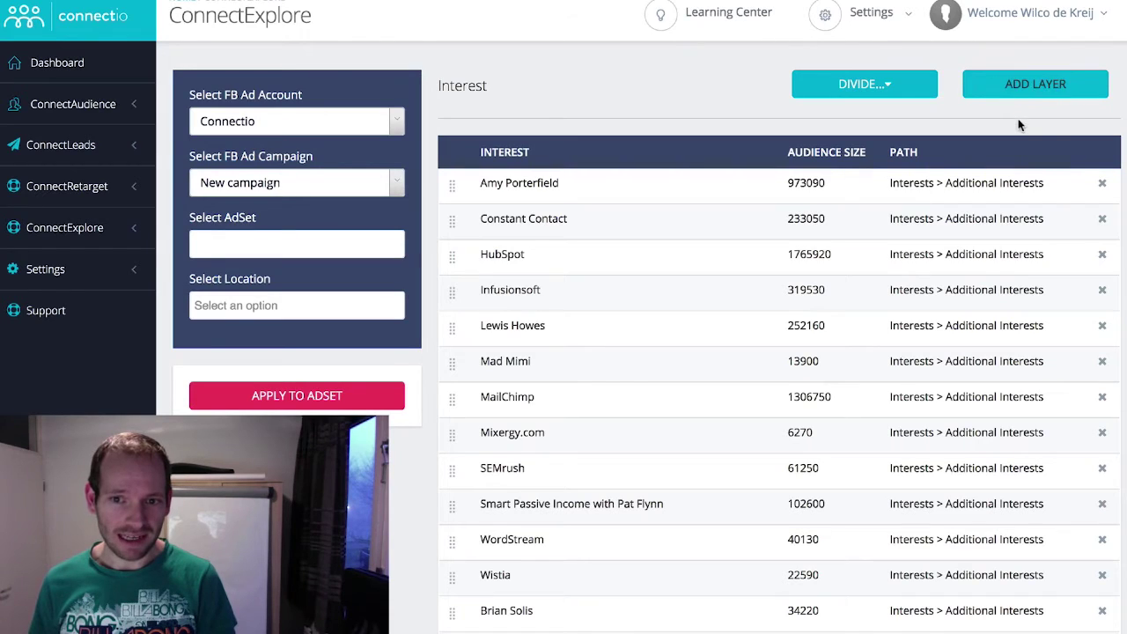
scroll(1054, 118, down, 10)
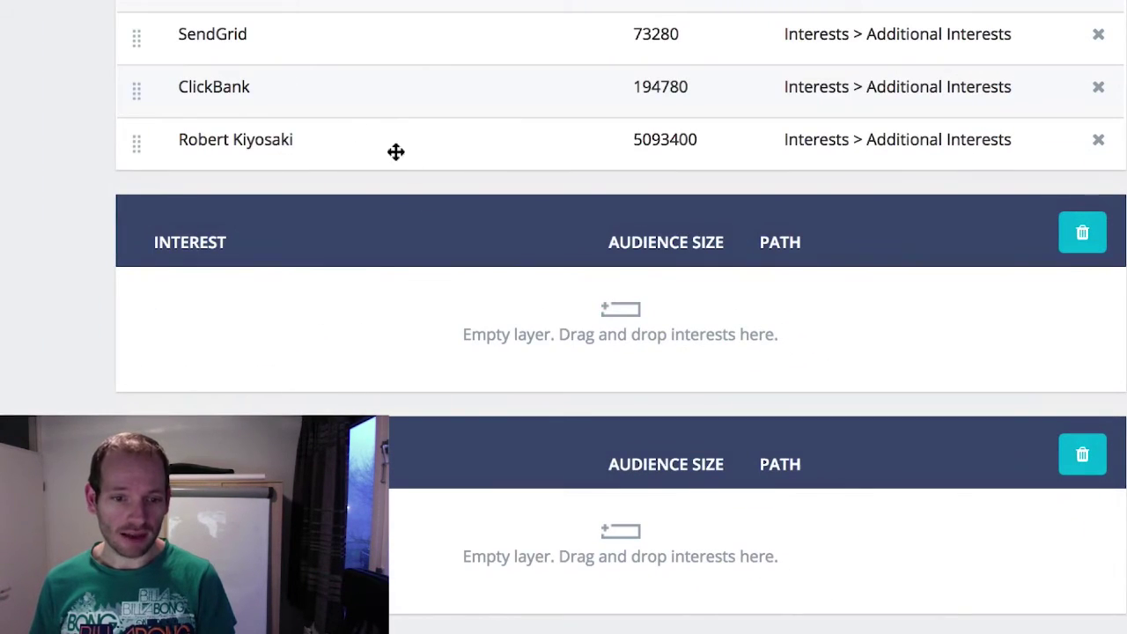
Divide the interests across the three layers.
scroll(528, 154, up, 10)
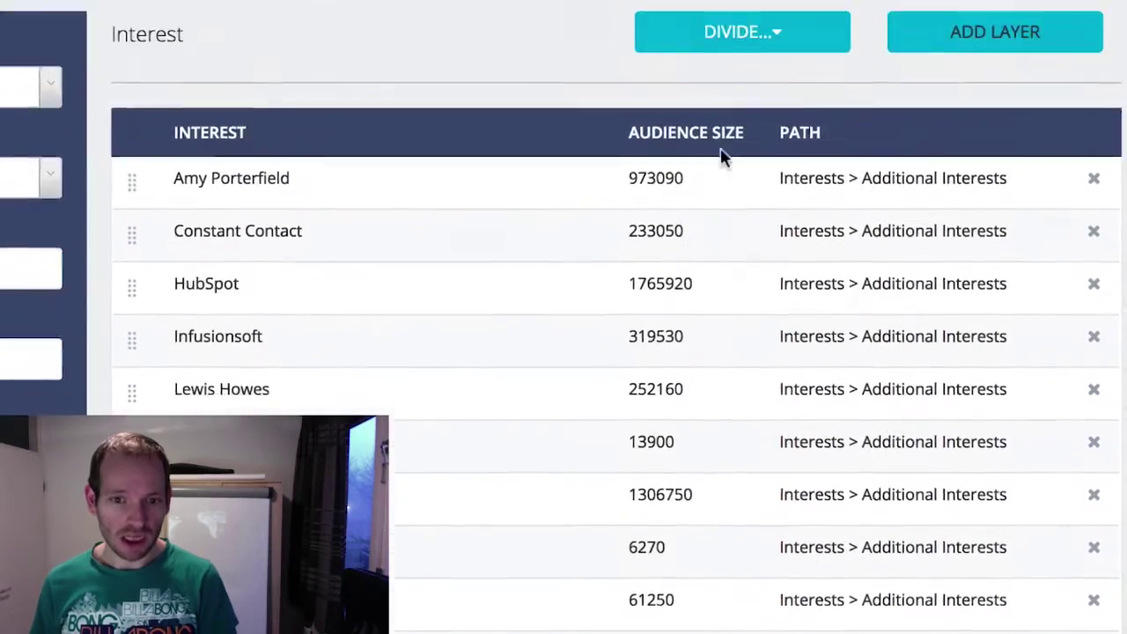
click(755, 51)
click(730, 99)
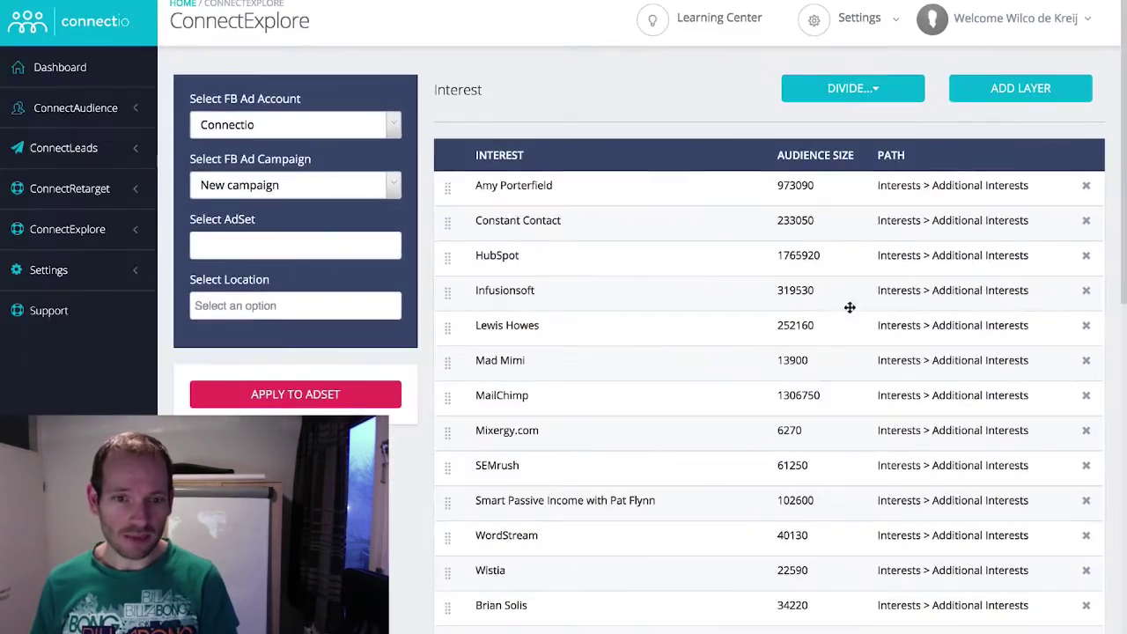
Examine how the interests are distributed over the three layers.
scroll(773, 352, down, 5)
scroll(834, 321, down, 4)
scroll(833, 320, up, 1)
scroll(755, 382, up, 5)
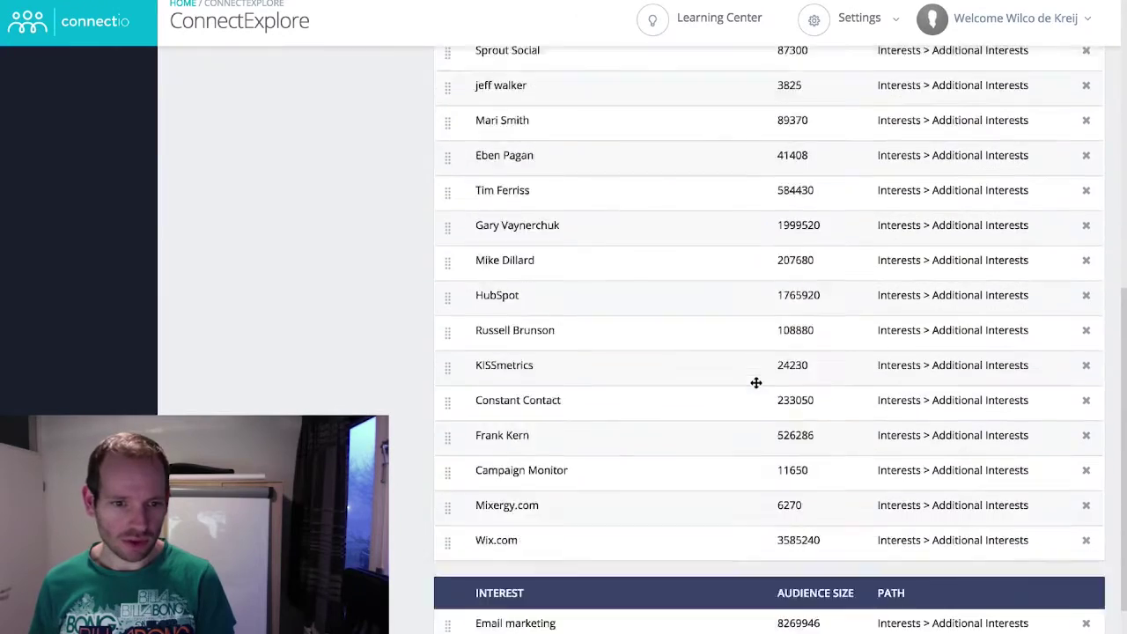
scroll(756, 382, up, 6)
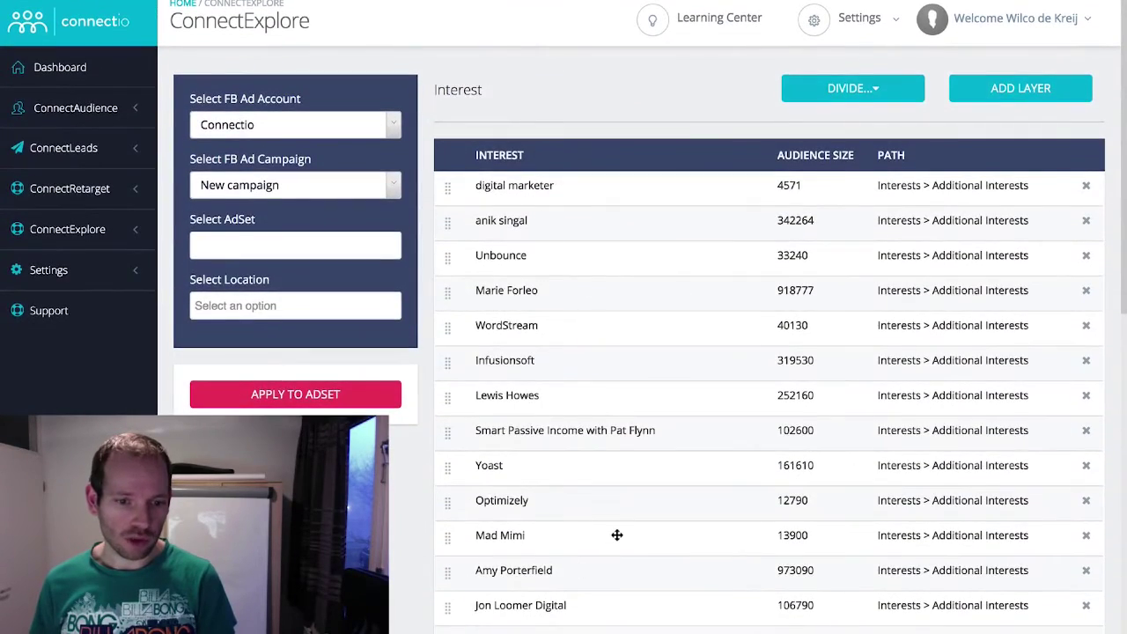
scroll(617, 534, down, 1)
scroll(617, 534, down, 1)
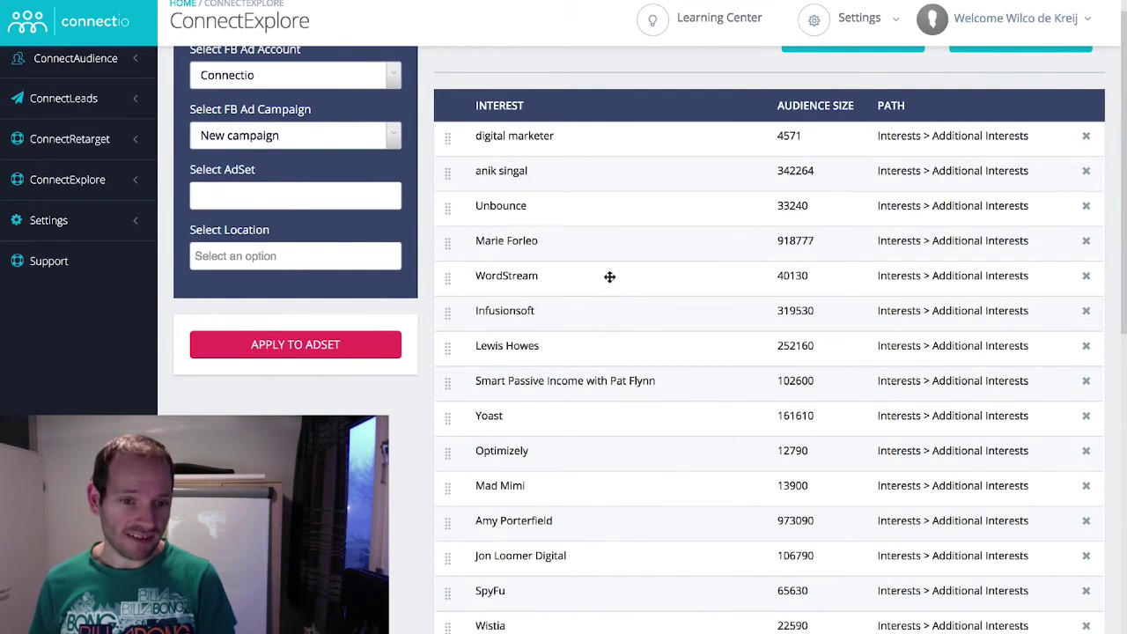
scroll(746, 491, down, 6)
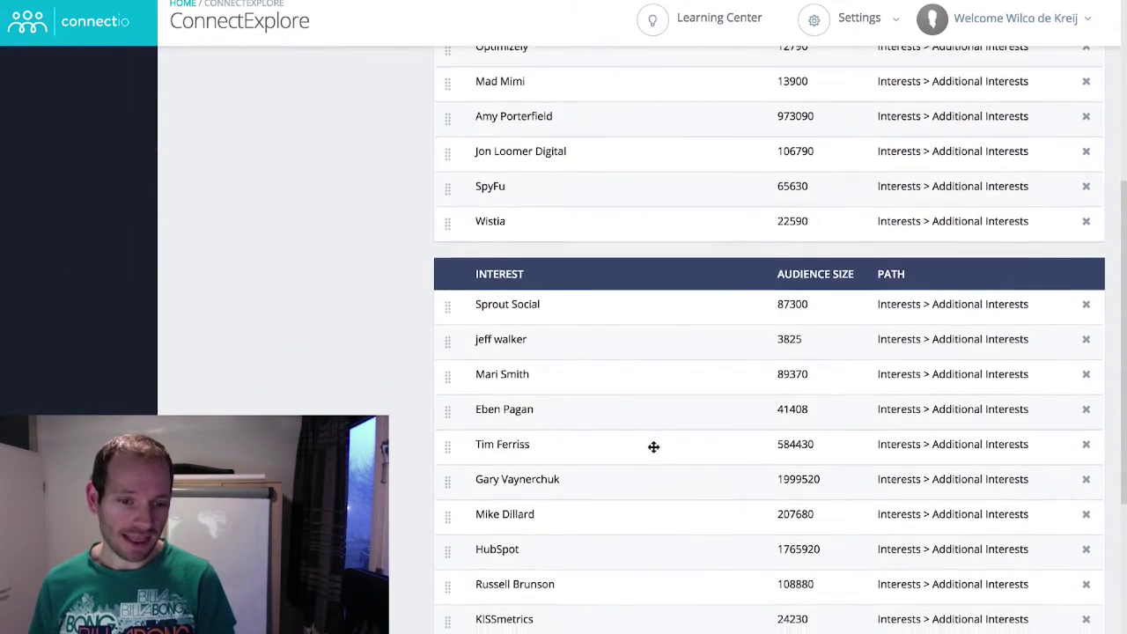
scroll(721, 429, down, 6)
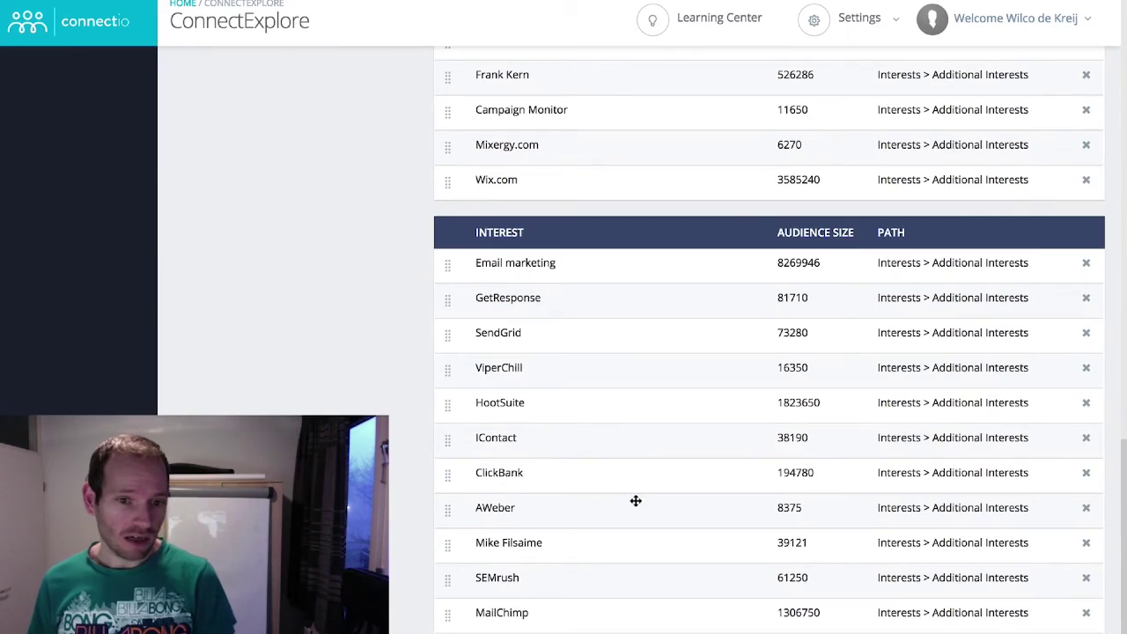
scroll(638, 487, up, 6)
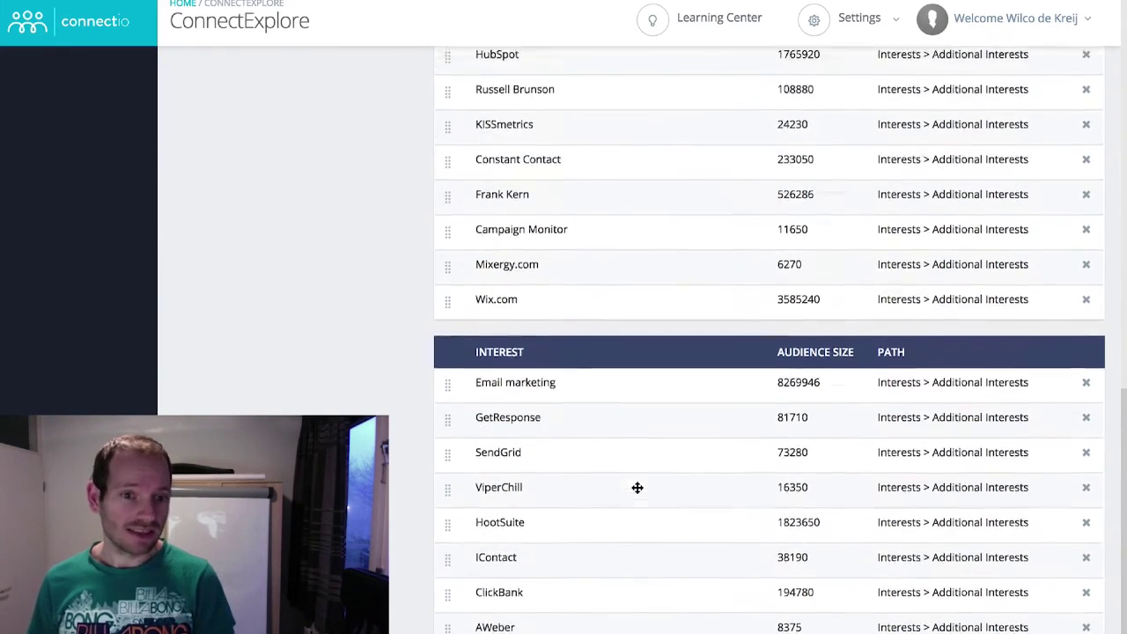
scroll(632, 494, up, 5)
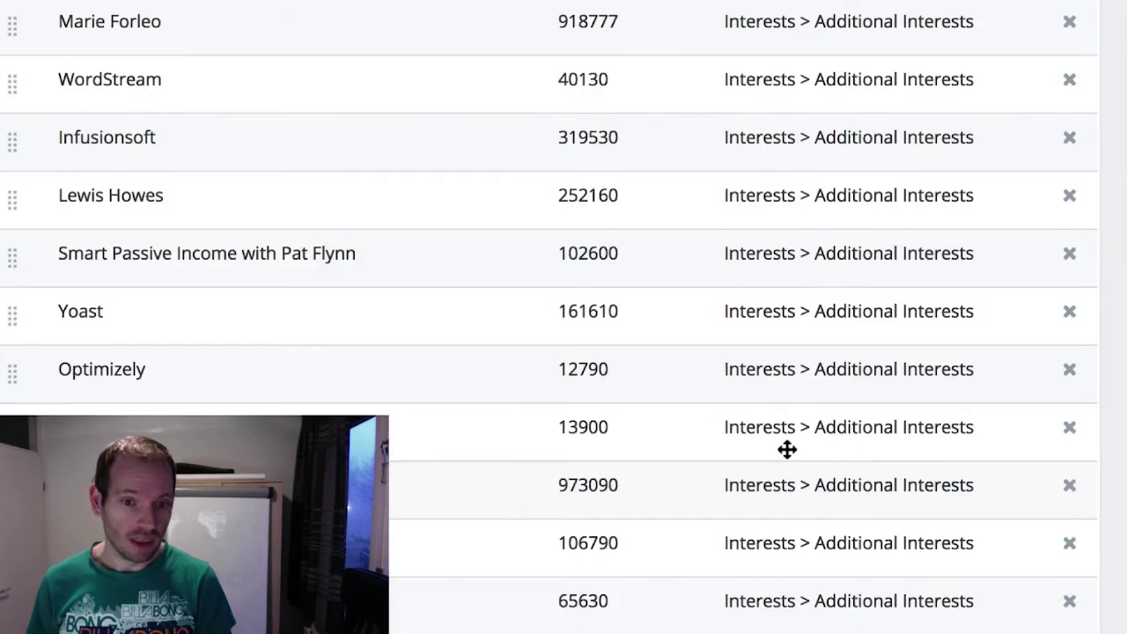
scroll(787, 448, down, 10)
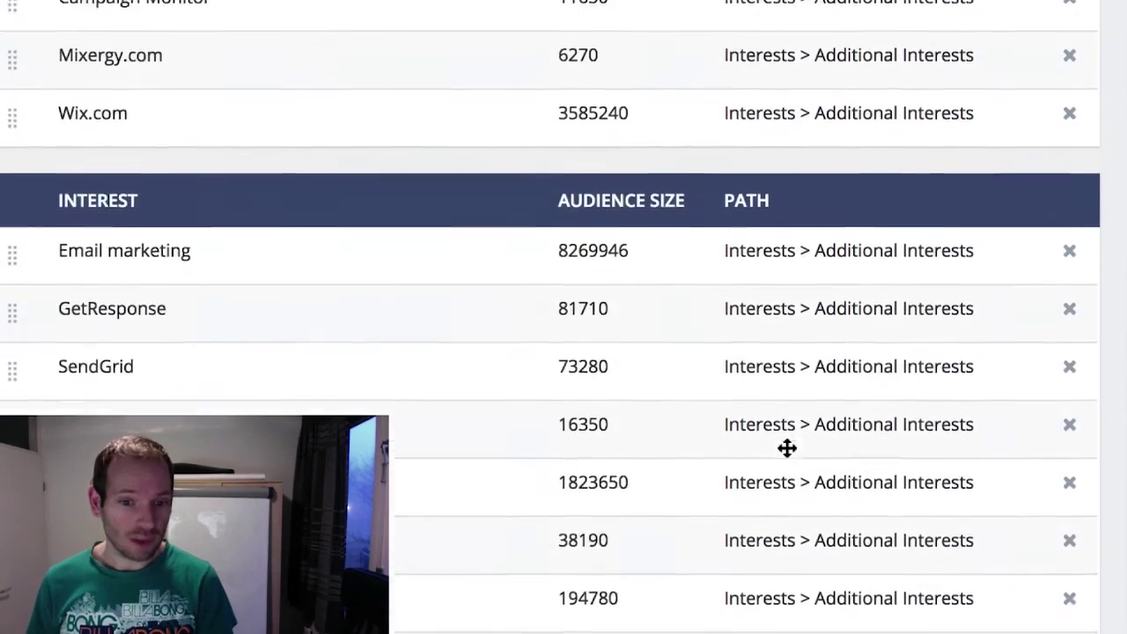
scroll(787, 448, down, 2)
scroll(787, 448, down, 5)
scroll(787, 448, up, 2)
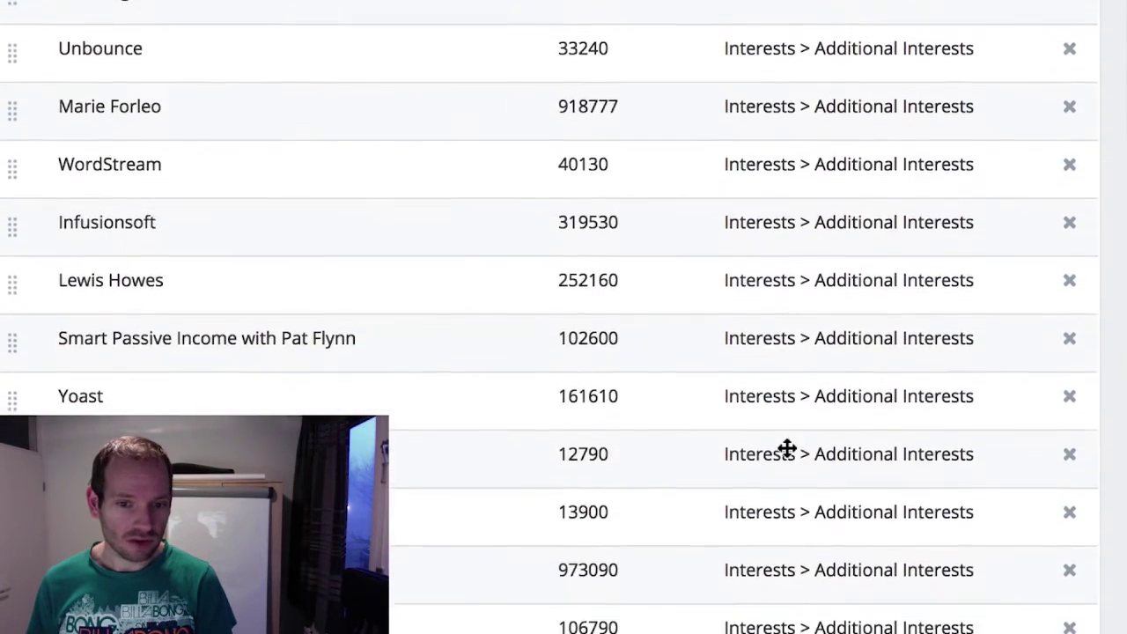